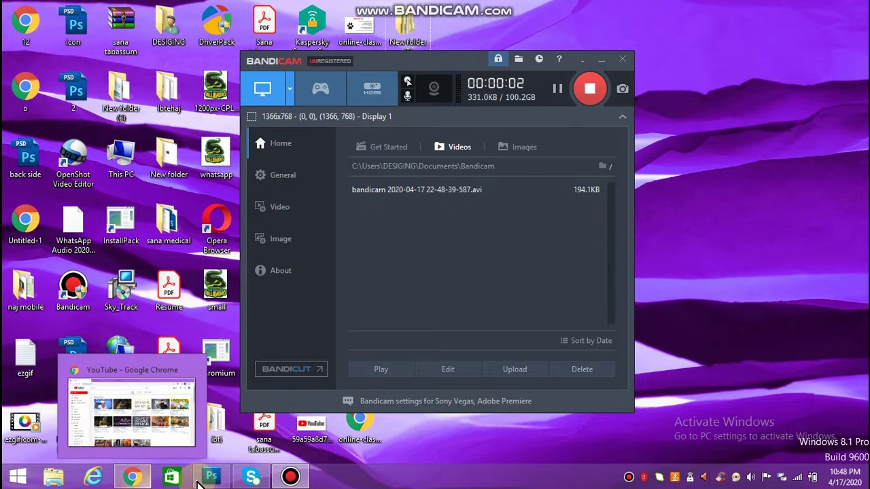
- Leave Bandicam recording and bring up Photoshop with the online classes.psd poster
click(210, 480)
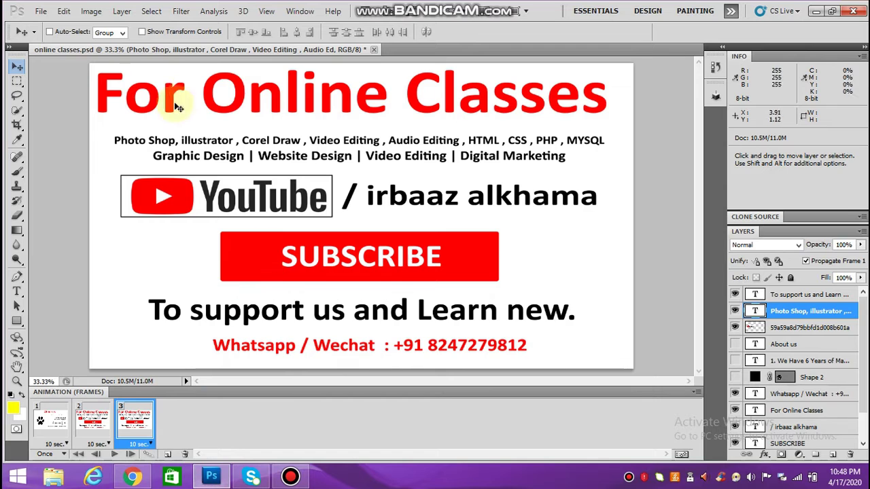
- Create a blank 640×480 px, 72 ppi document and switch to the Motion workspace
click(41, 11)
click(41, 11)
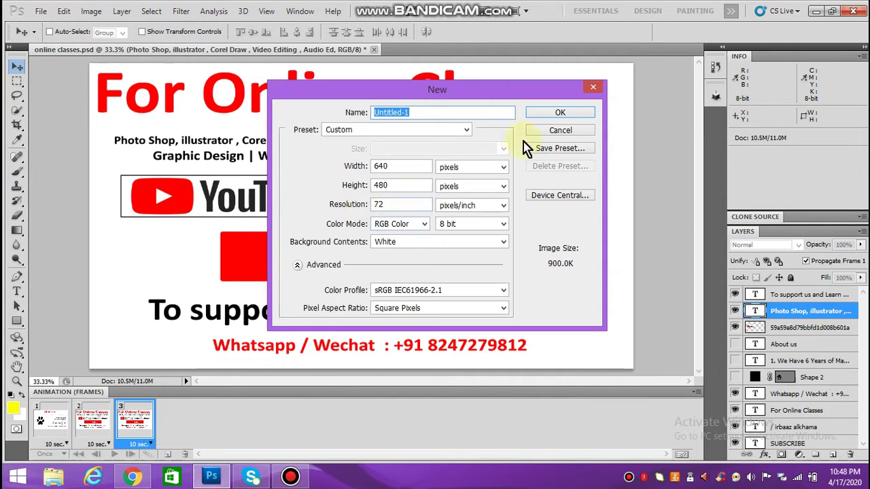
click(555, 115)
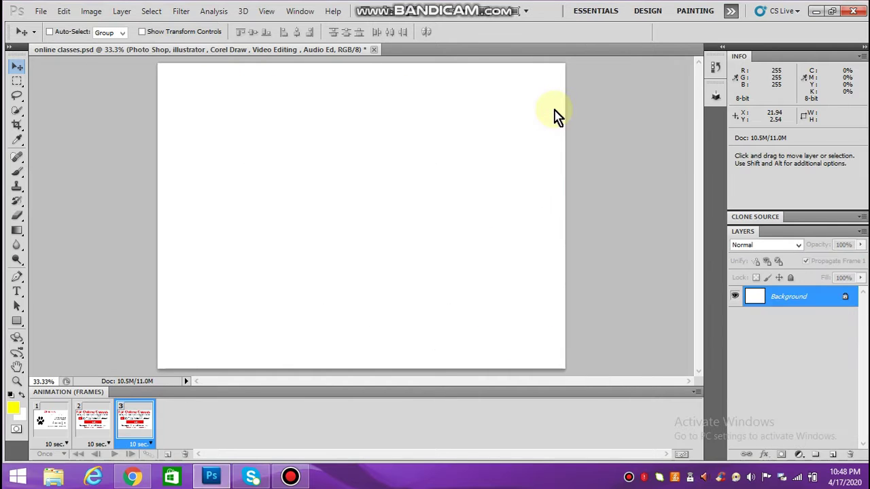
click(729, 12)
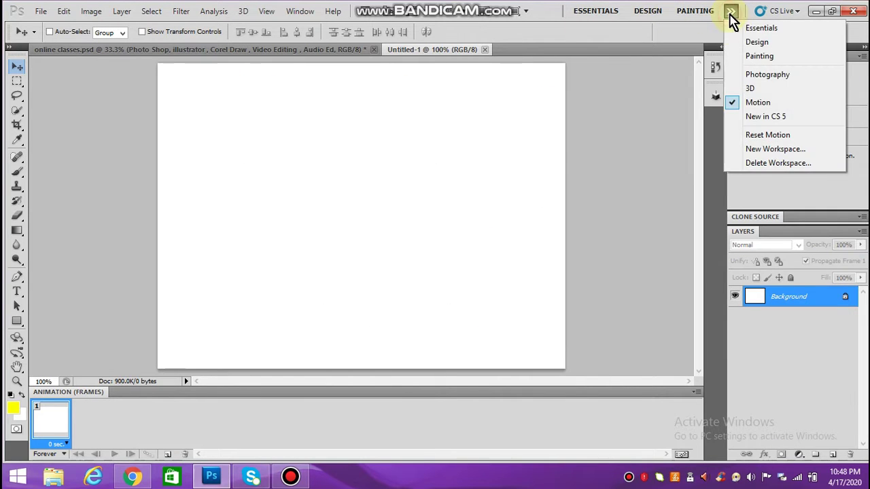
click(754, 109)
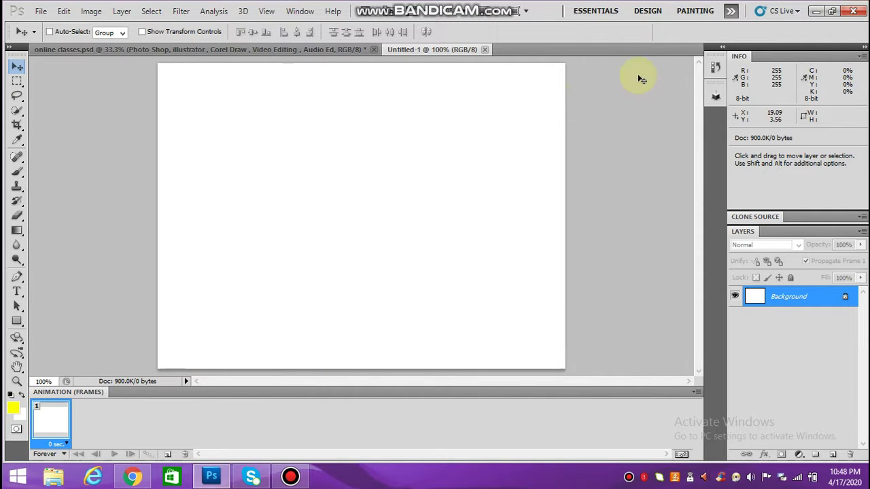
- Open the desktop Images folder and drag the 1200px-CPL_JAM logo onto Photoshop's taskbar button
click(813, 12)
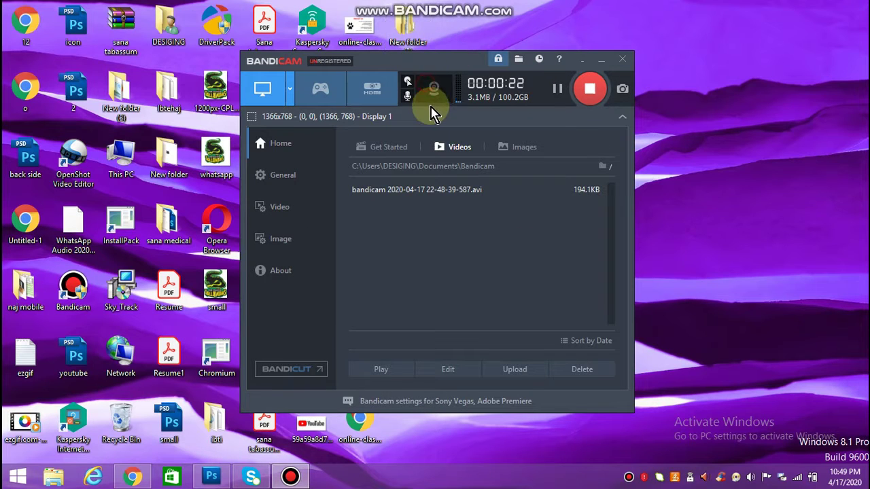
click(585, 65)
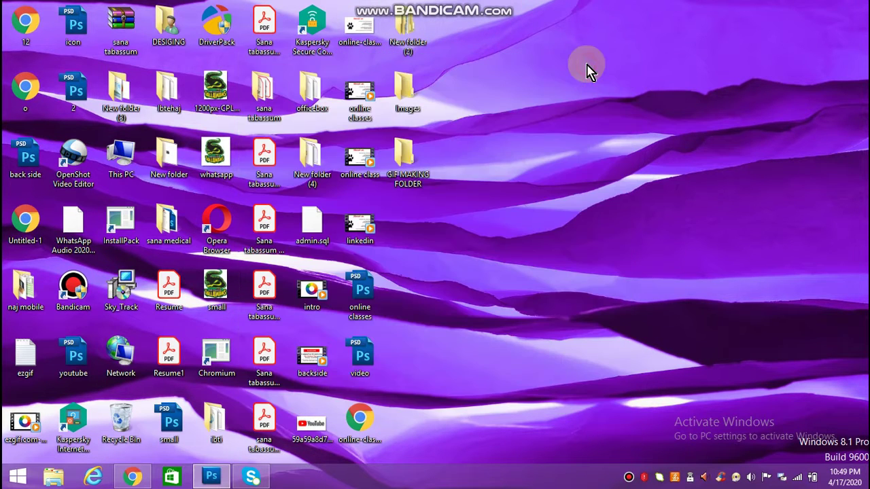
click(408, 98)
double_click(407, 99)
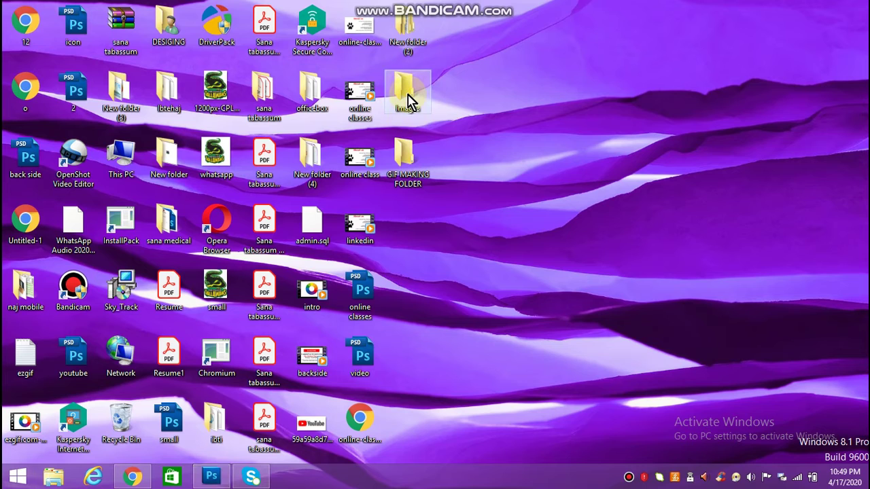
click(659, 180)
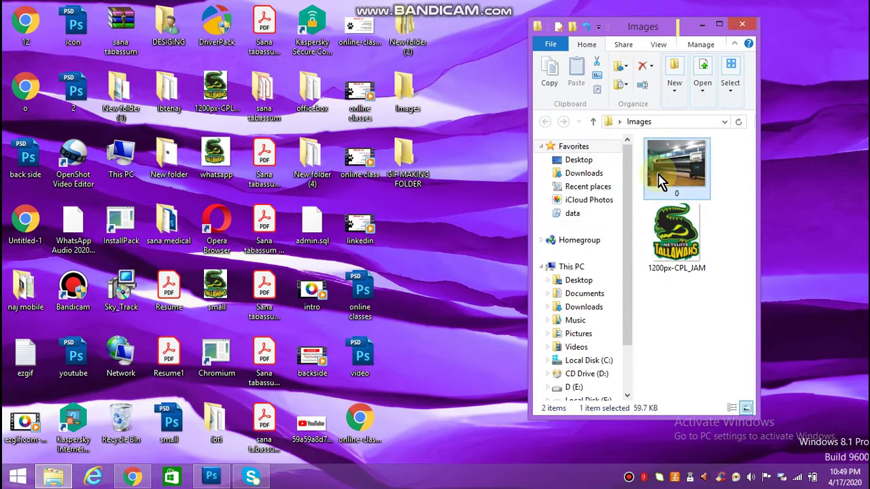
click(666, 248)
drag(666, 248, 227, 479)
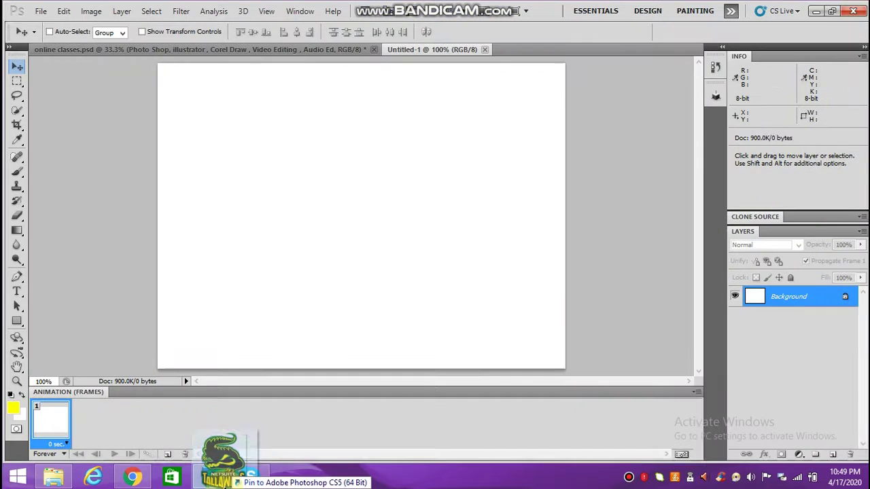
- Drop the 1200px-CPL_JAM logo onto the blank canvas and place it
drag(228, 479, 354, 255)
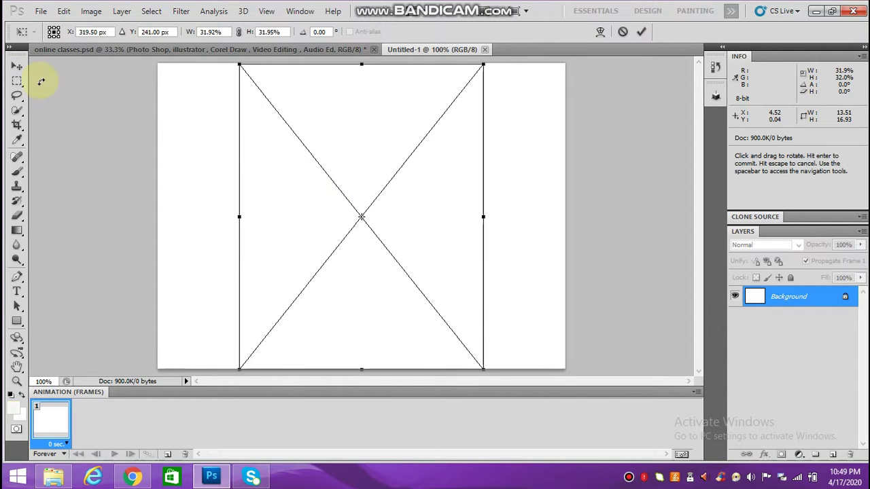
click(15, 62)
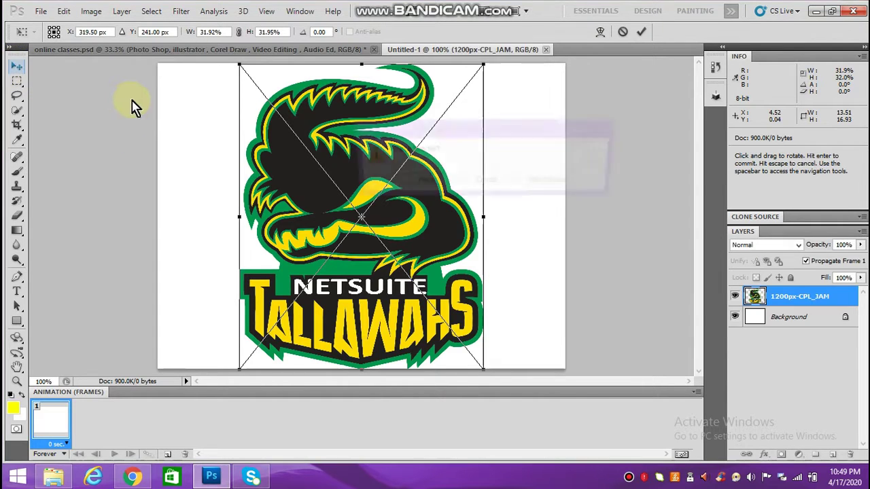
click(427, 189)
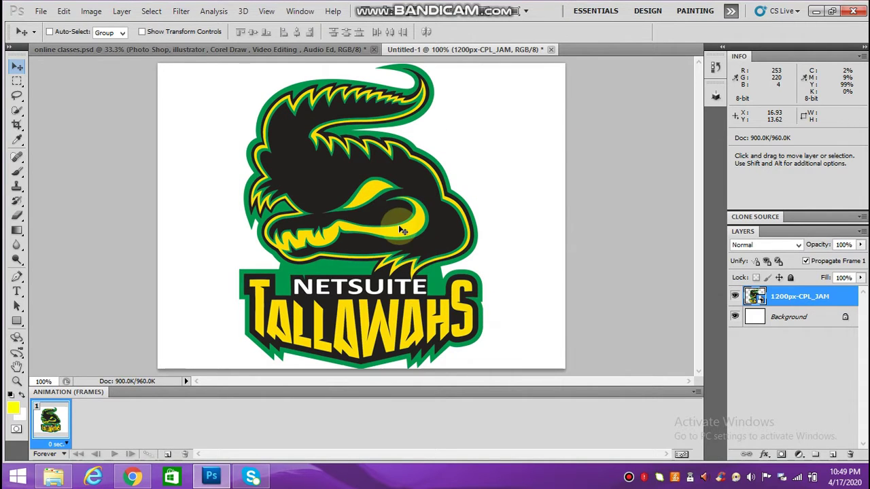
- Shorten the logo's height slightly with Ctrl+T, commit it, and duplicate the animation frame
key(ctrl+t)
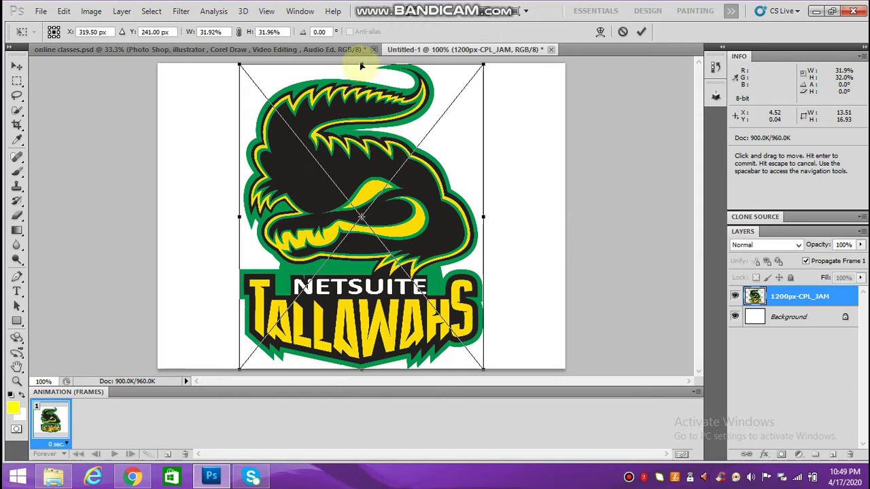
drag(361, 76, 361, 90)
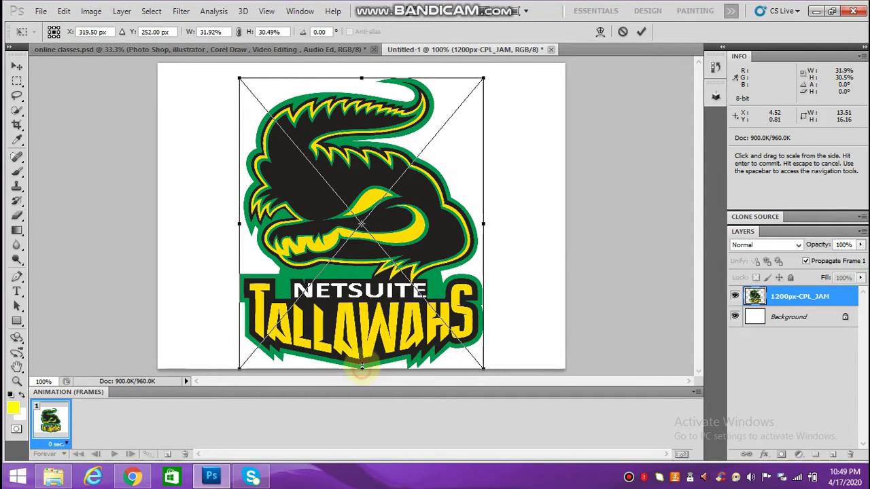
drag(360, 369, 361, 359)
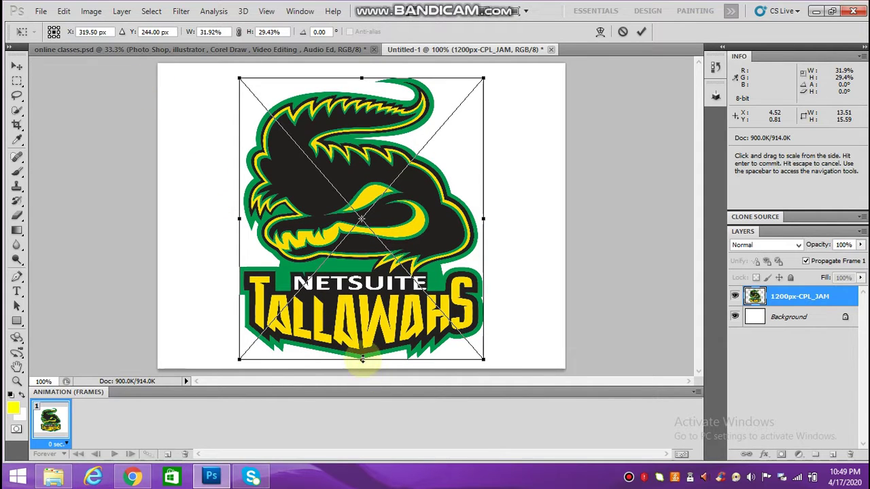
drag(362, 359, 361, 346)
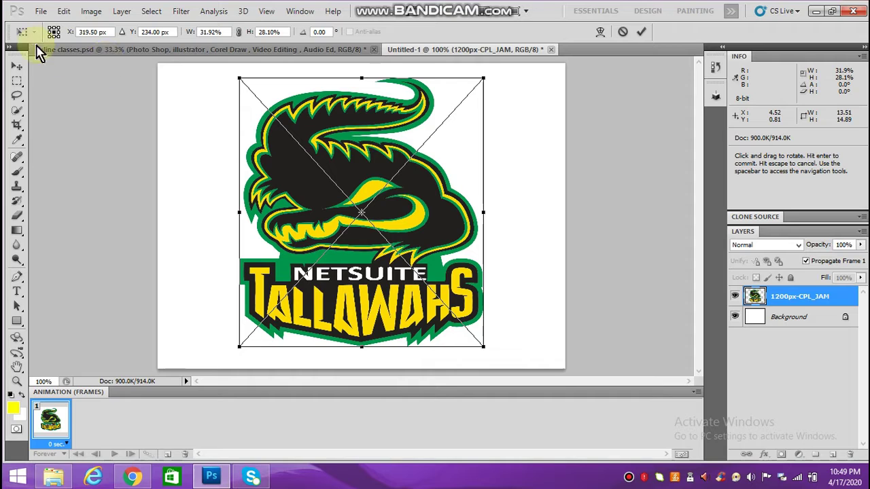
click(17, 66)
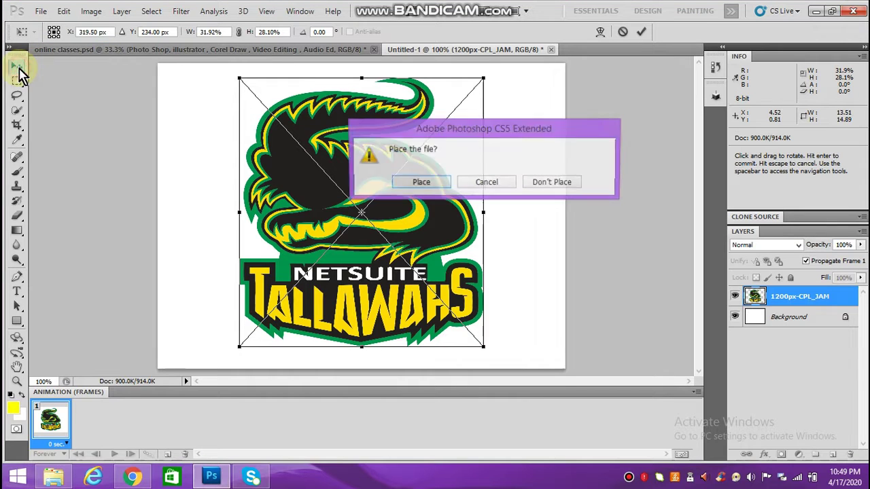
click(411, 183)
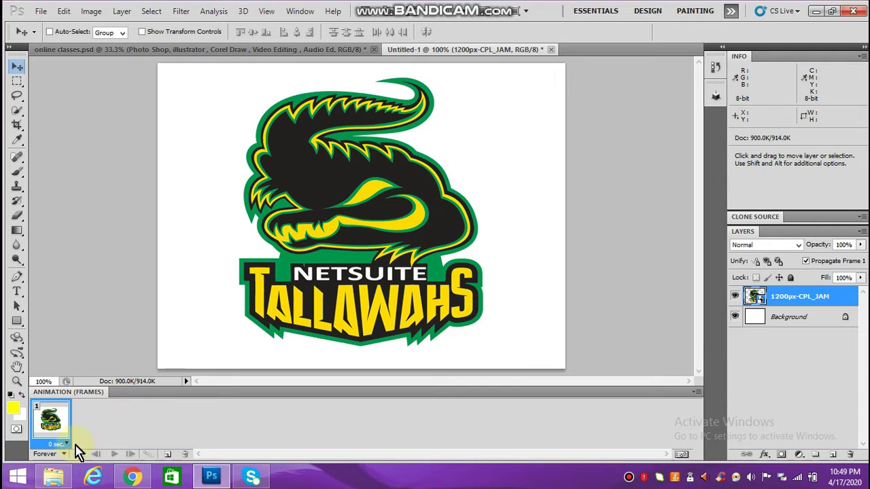
click(169, 455)
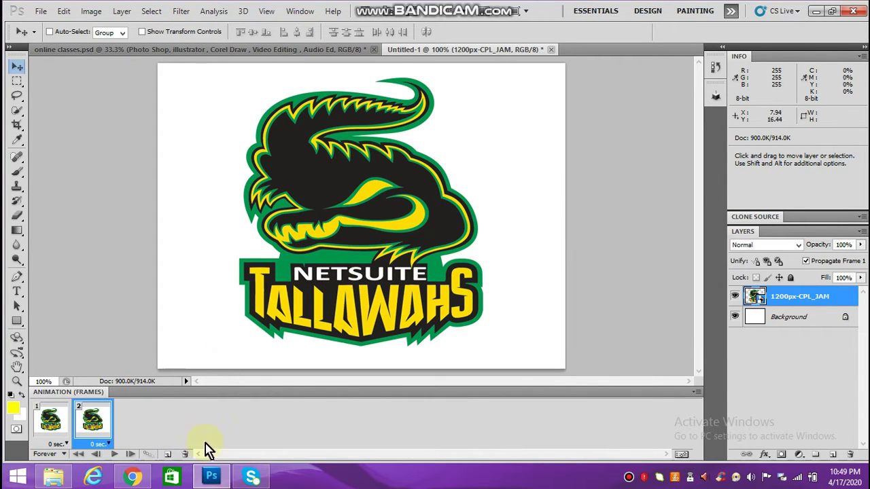
click(139, 477)
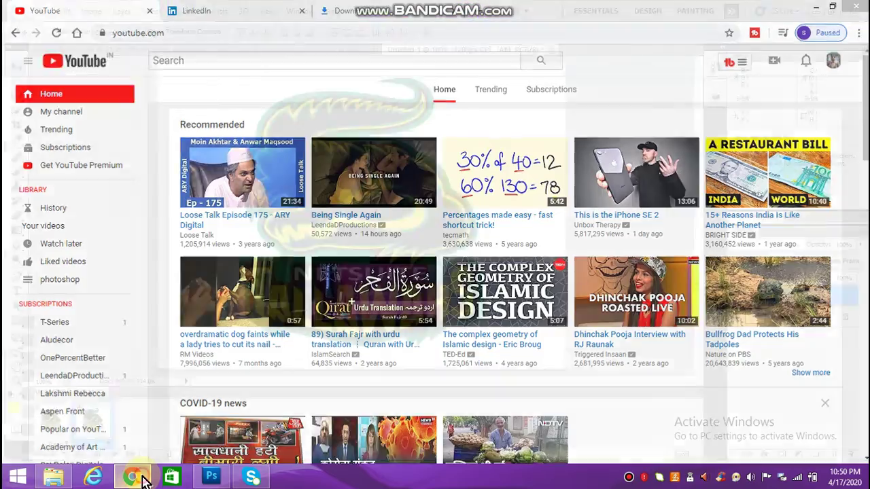
- Drag the printer photo 0 from the Images folder onto the Photoshop canvas
click(140, 476)
click(820, 15)
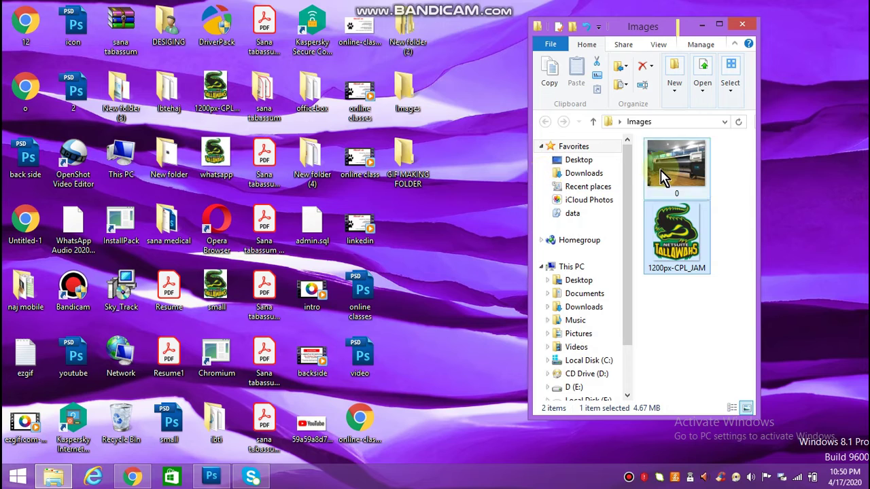
mouse_move(674, 167)
mouse_down()
mouse_move(314, 408)
mouse_move(229, 481)
mouse_move(384, 229)
mouse_up()
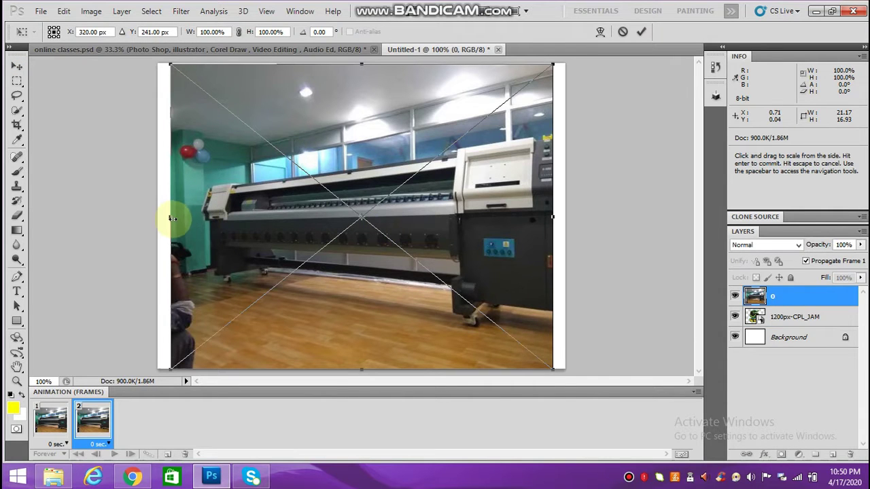
- Stretch printer photo 0 to about 106.67% width to fill the canvas and commit it
drag(172, 216, 158, 218)
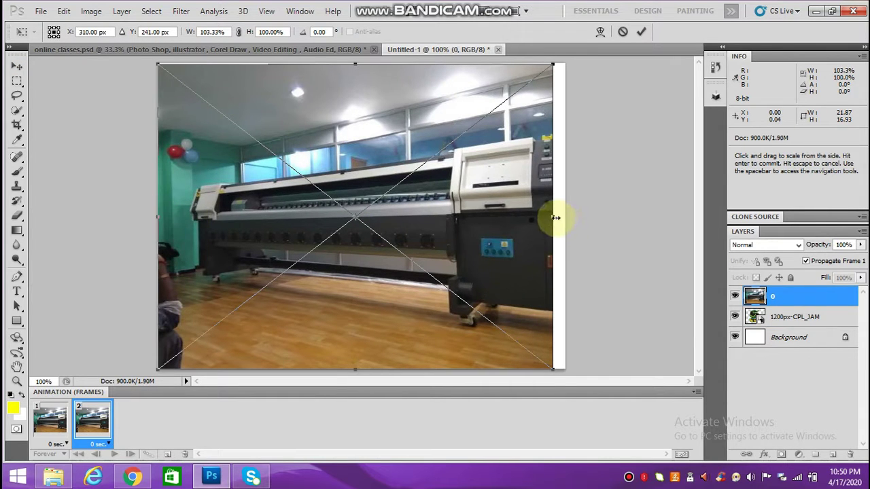
drag(552, 216, 565, 211)
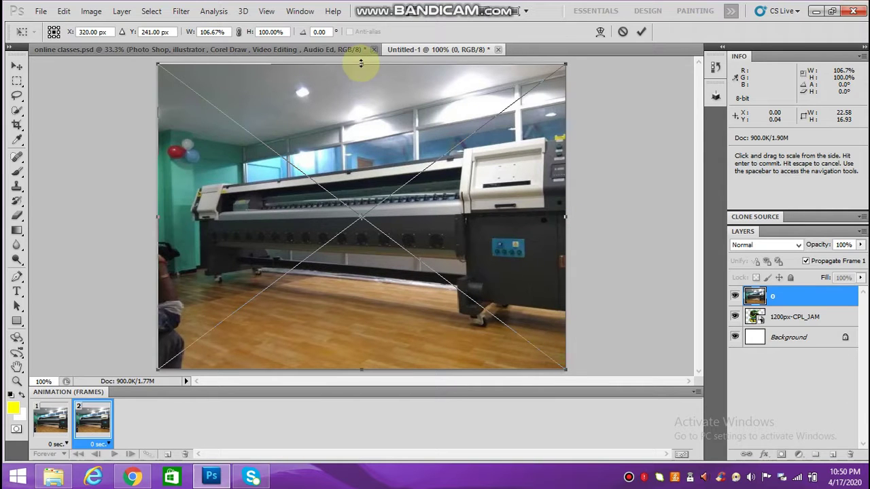
drag(360, 60, 360, 59)
click(18, 66)
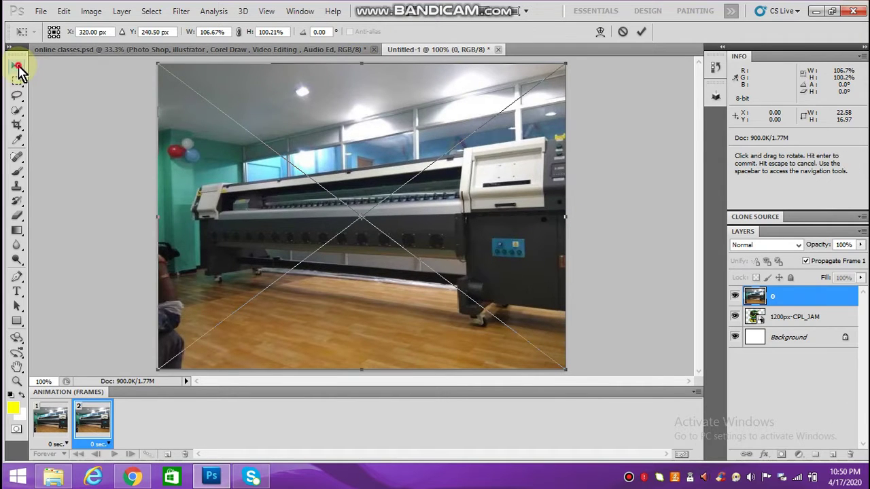
click(401, 185)
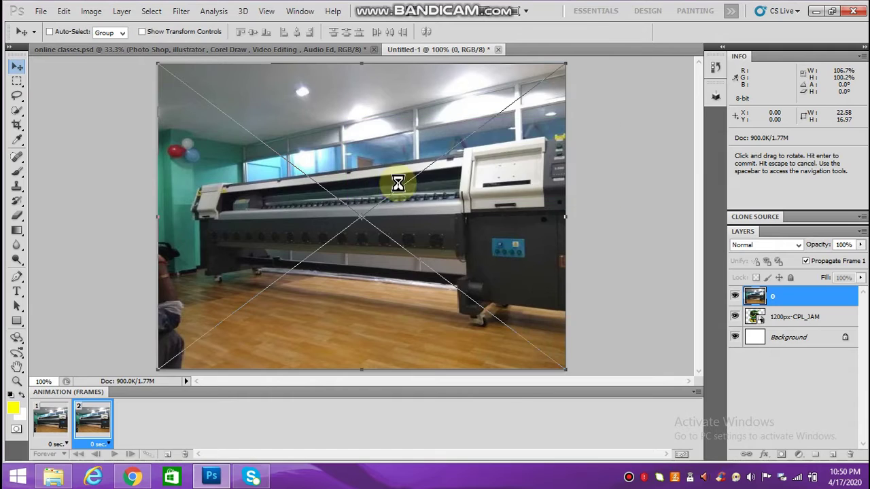
click(43, 422)
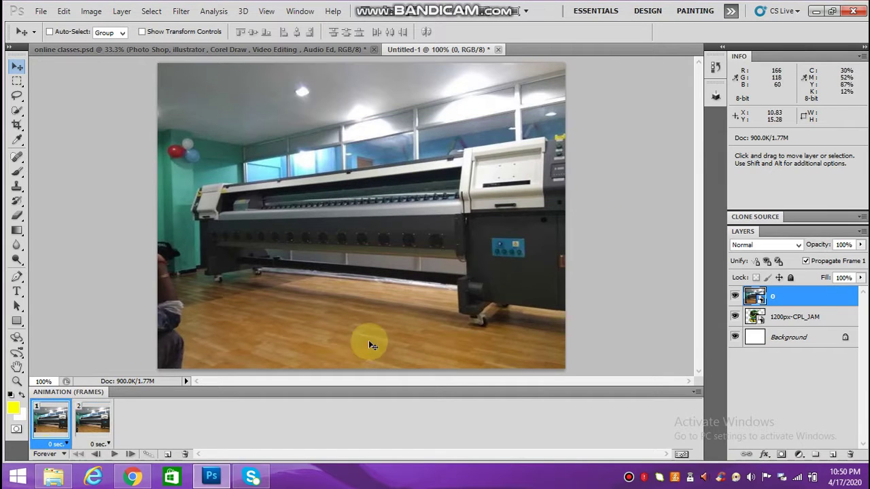
- Hide layer 0 in frame 1 and show it in frame 2
click(735, 299)
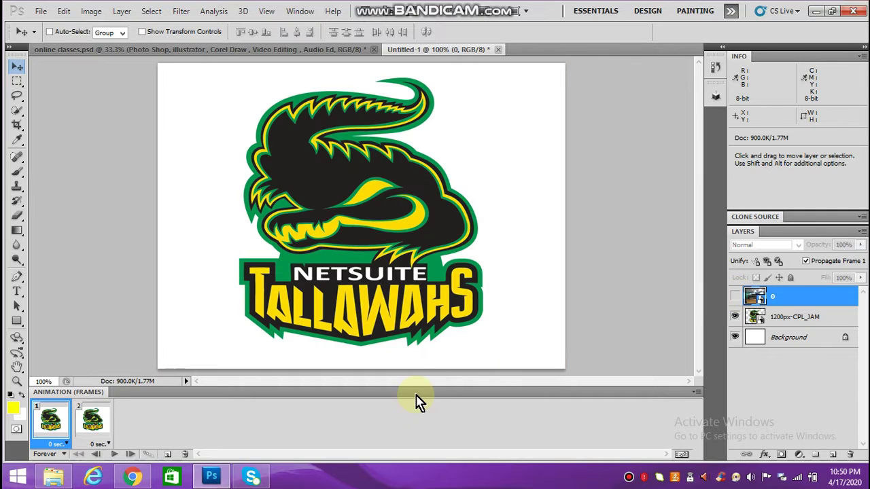
click(102, 430)
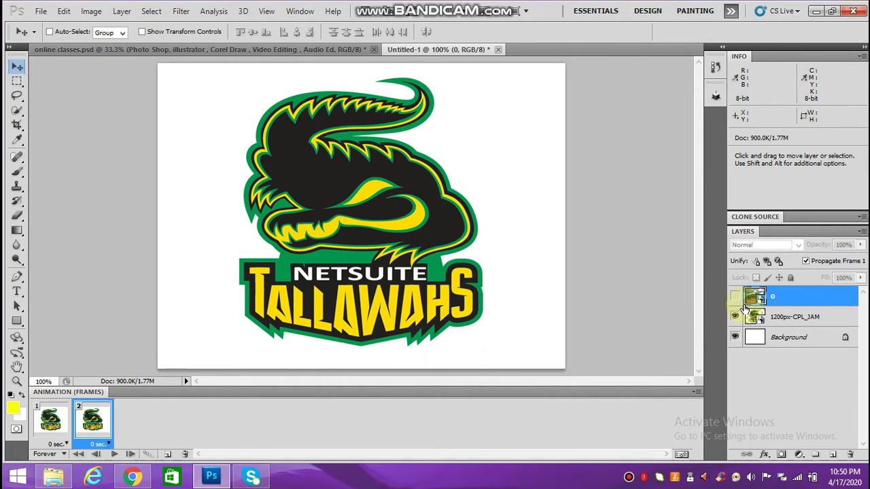
click(735, 299)
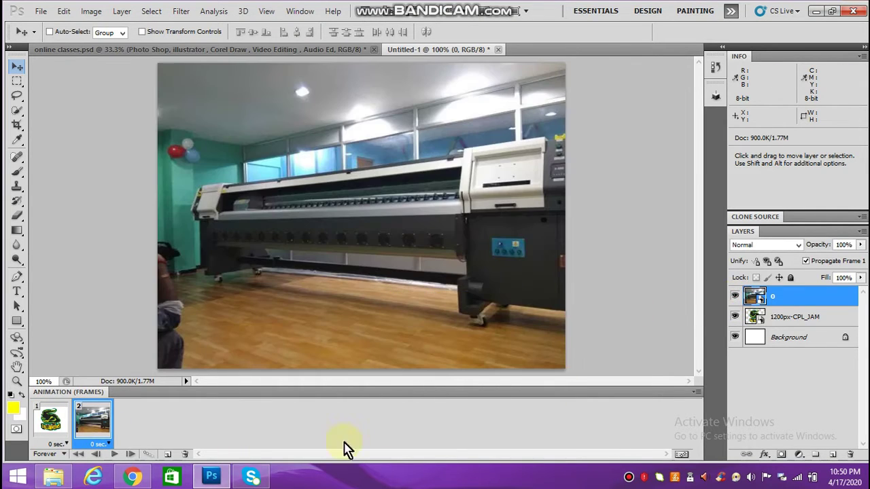
- Set frame 1 to 2 seconds and frame 2 to 5 seconds, then preview playback
click(54, 425)
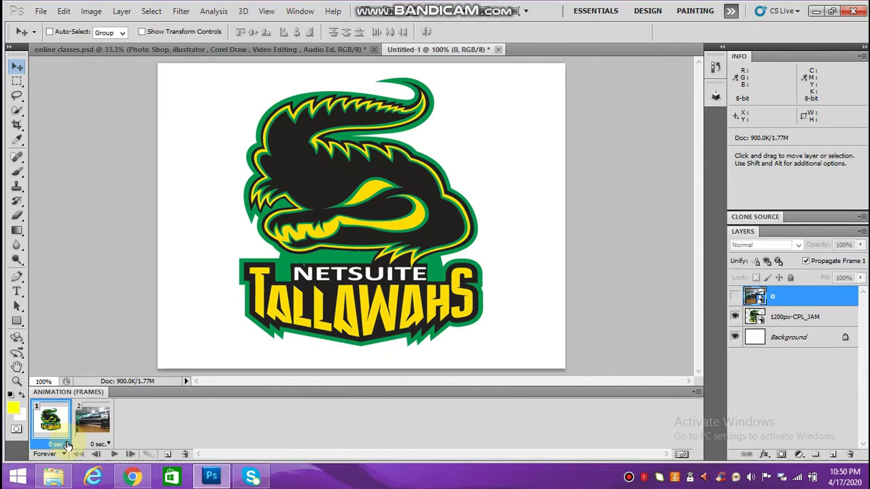
click(64, 444)
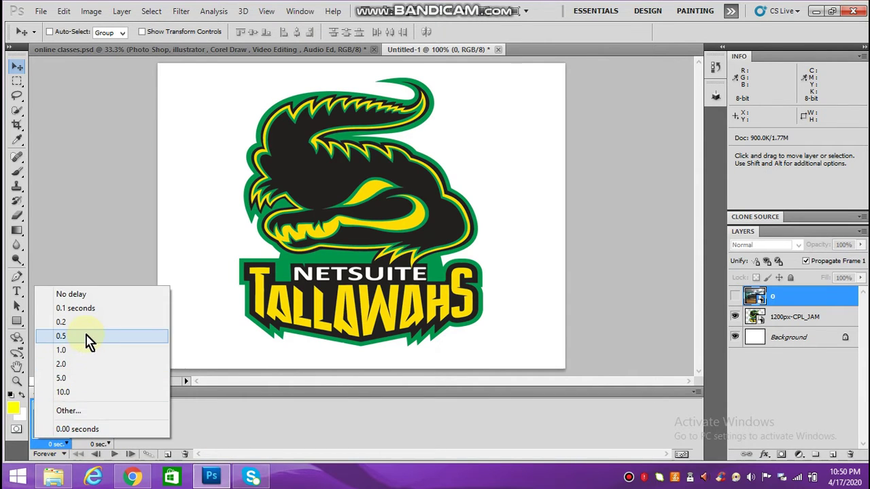
click(86, 364)
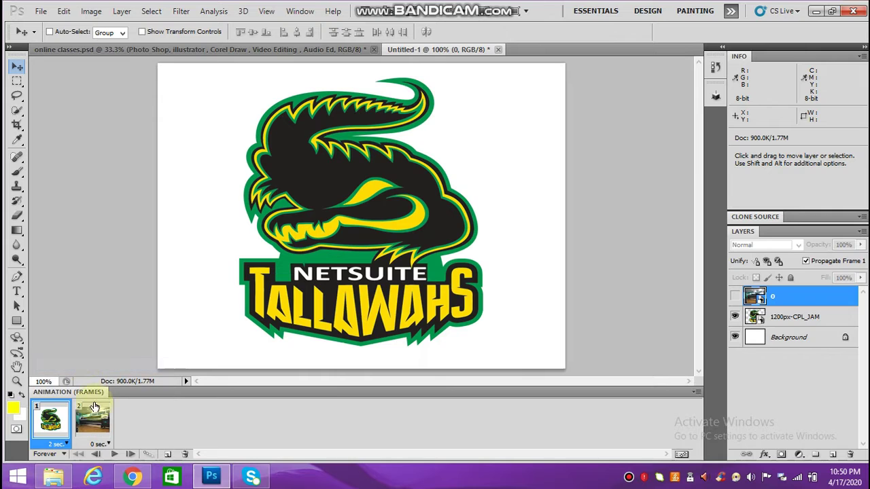
click(108, 445)
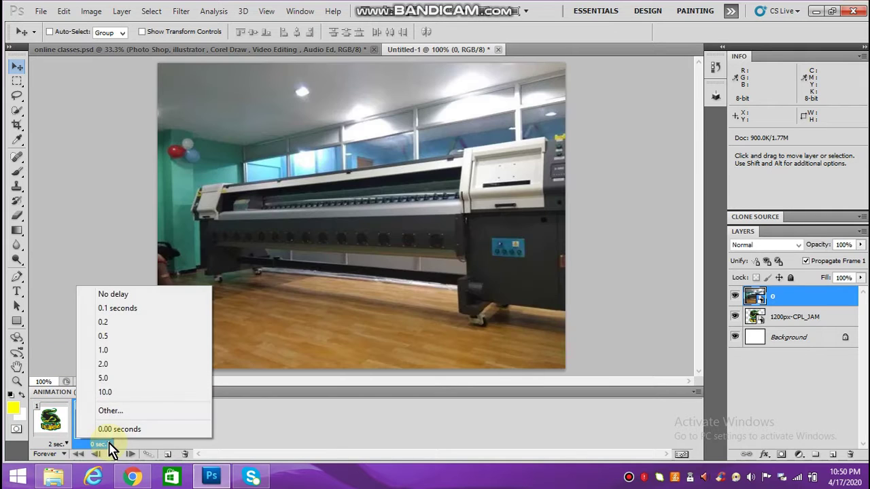
click(113, 378)
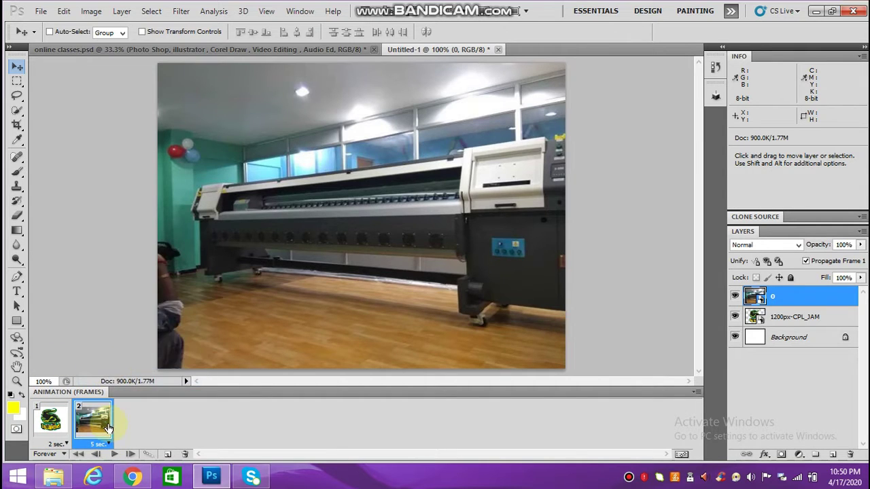
click(116, 455)
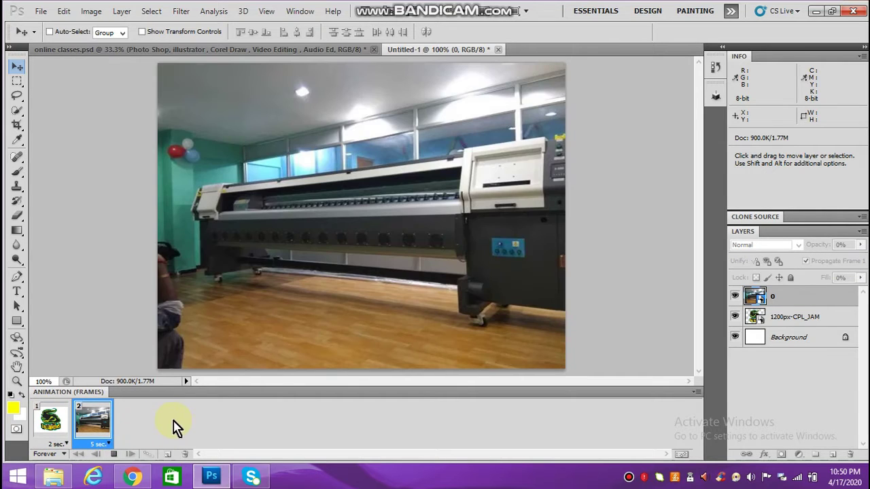
click(117, 454)
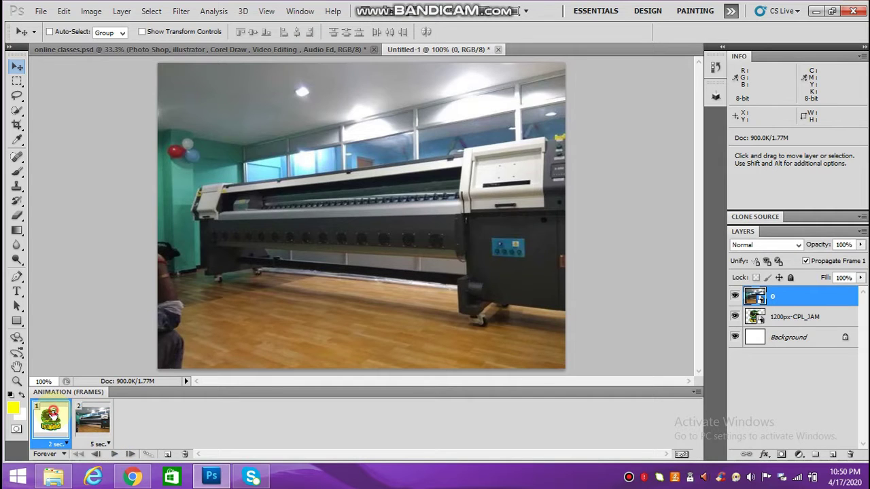
- Start an ordinary Save As from the File menu, then cancel it
click(40, 11)
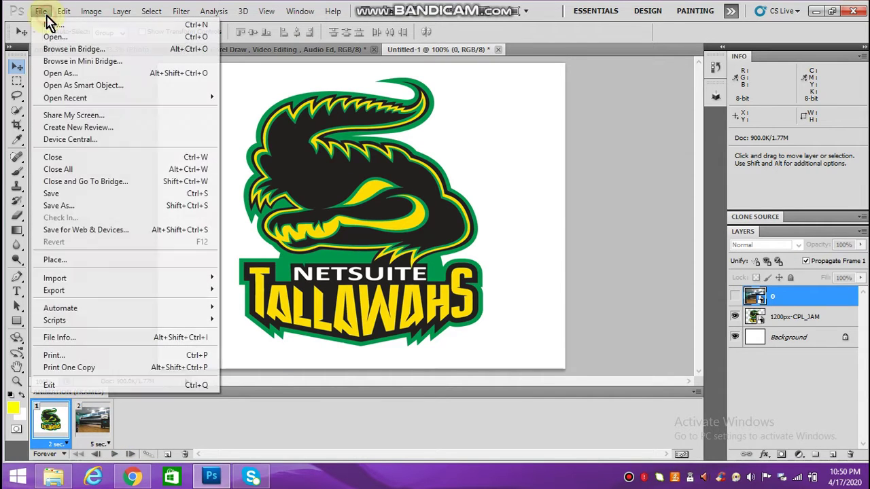
click(78, 205)
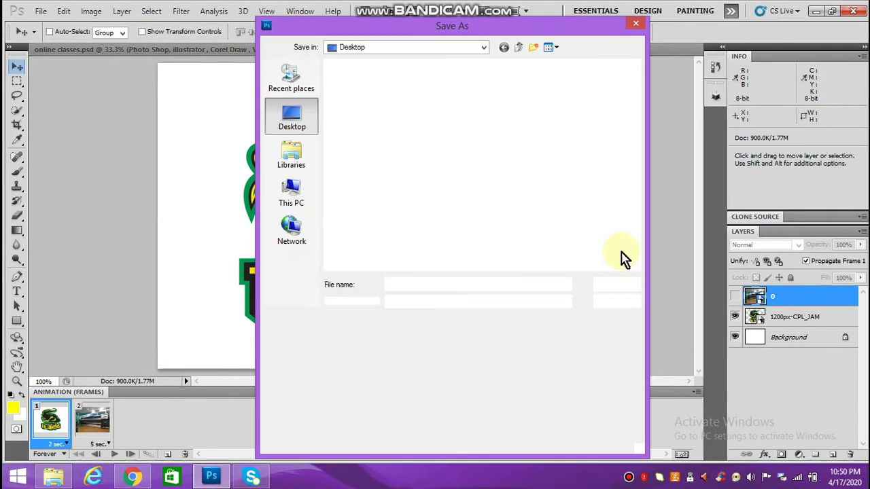
click(636, 26)
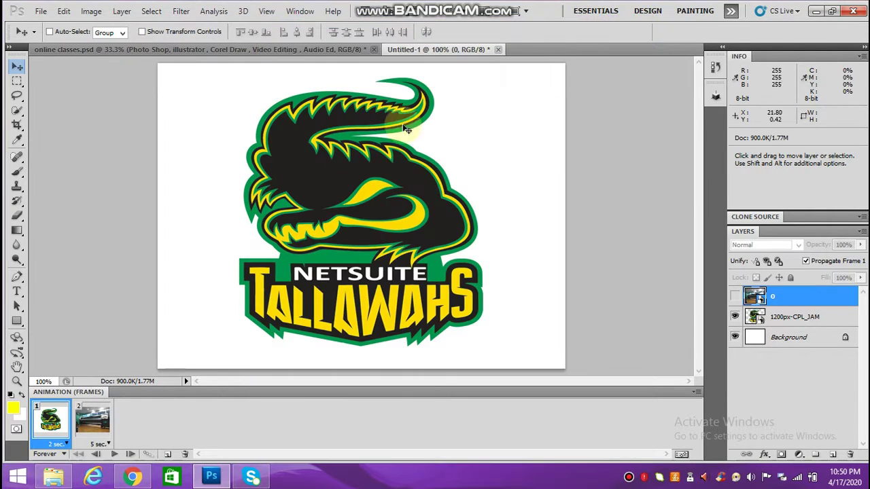
- In Save for Web & Devices, preview the animation, keep GIF format, and begin saving
click(41, 12)
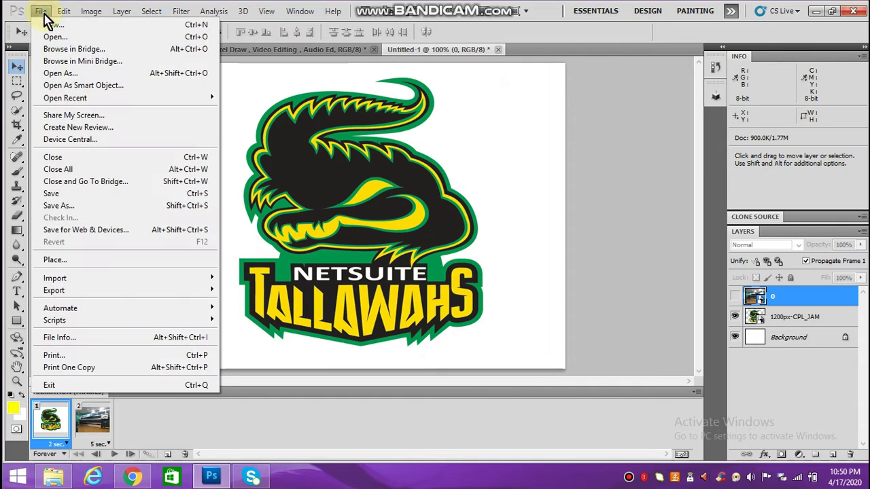
click(101, 231)
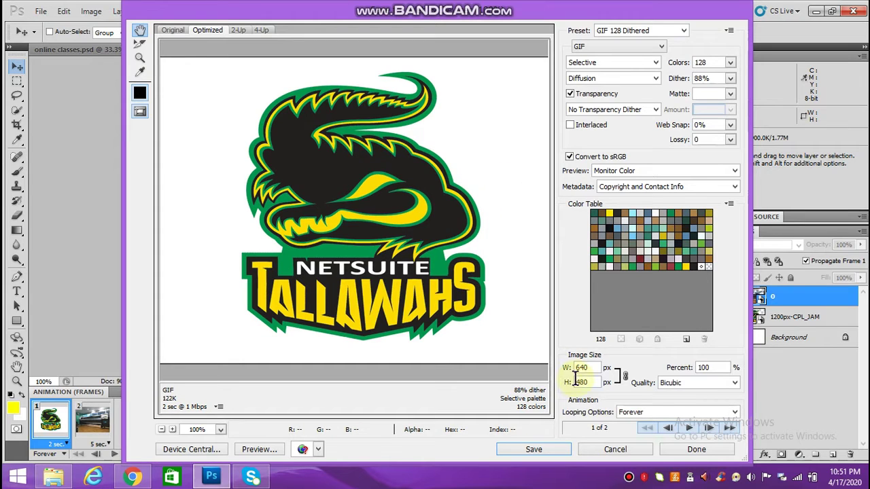
click(689, 428)
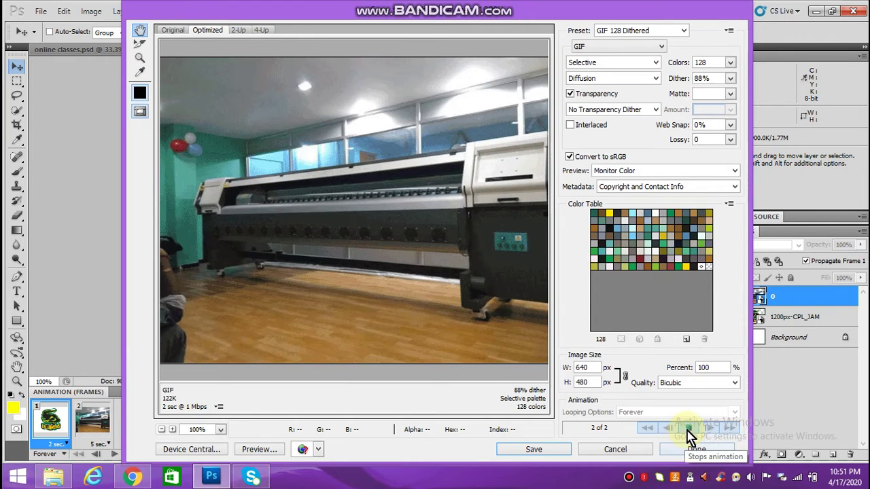
click(687, 428)
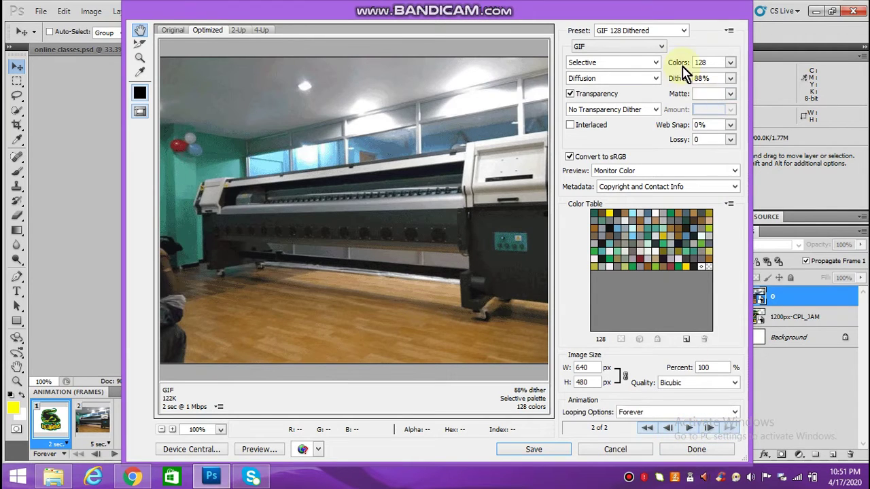
click(660, 45)
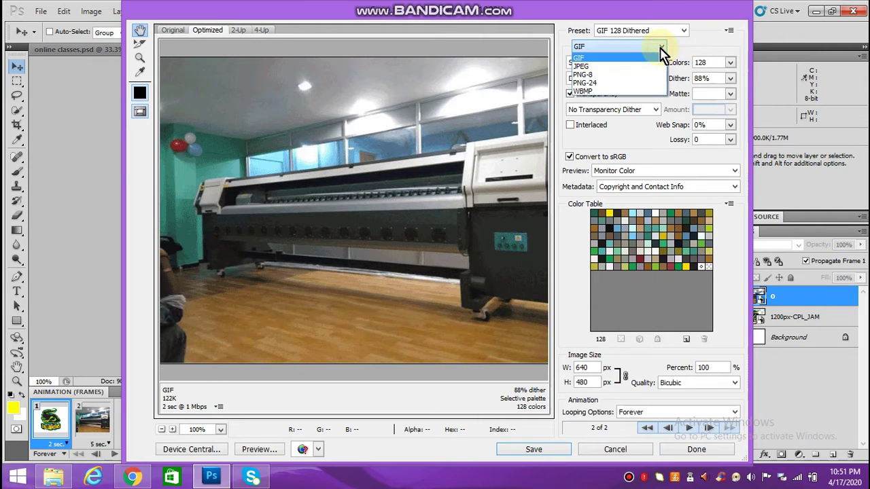
click(659, 47)
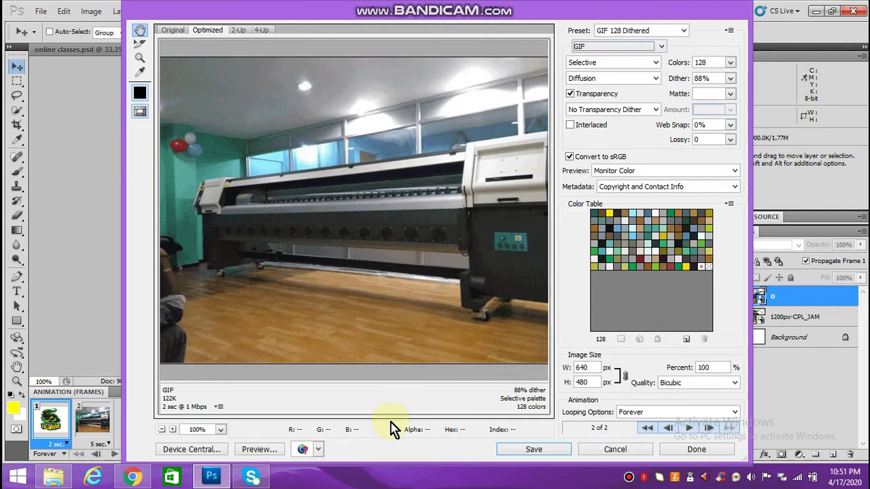
click(529, 450)
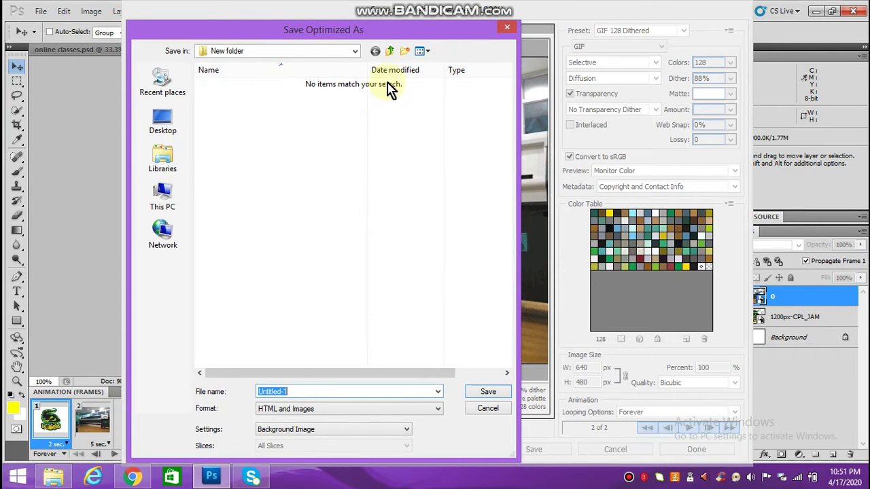
- Navigate to the Desktop's GIF MAKING FOLDER and name the export GIF
click(390, 51)
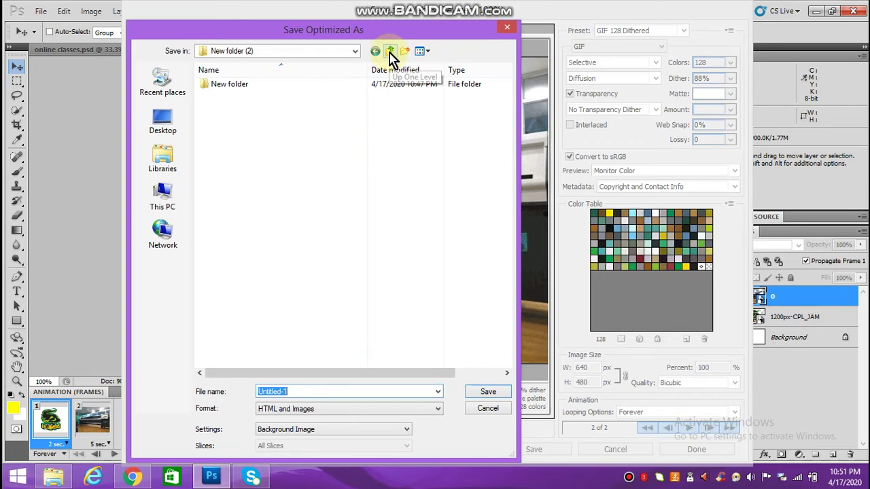
click(390, 53)
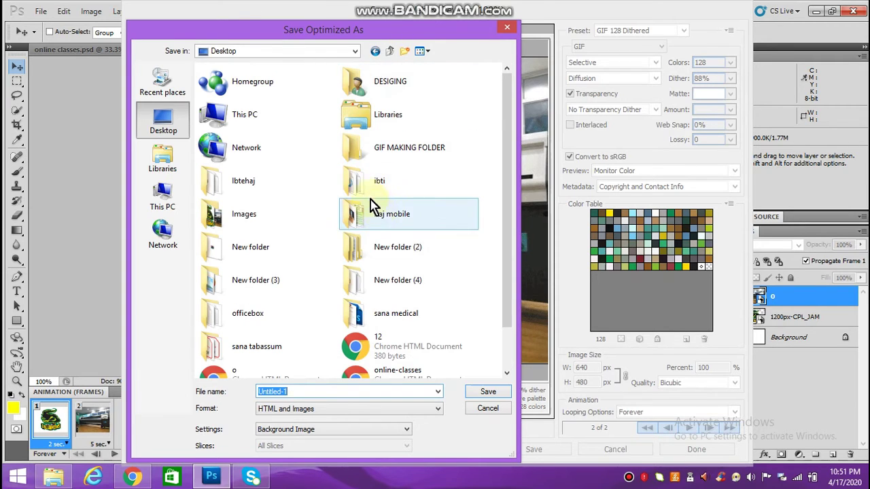
click(366, 195)
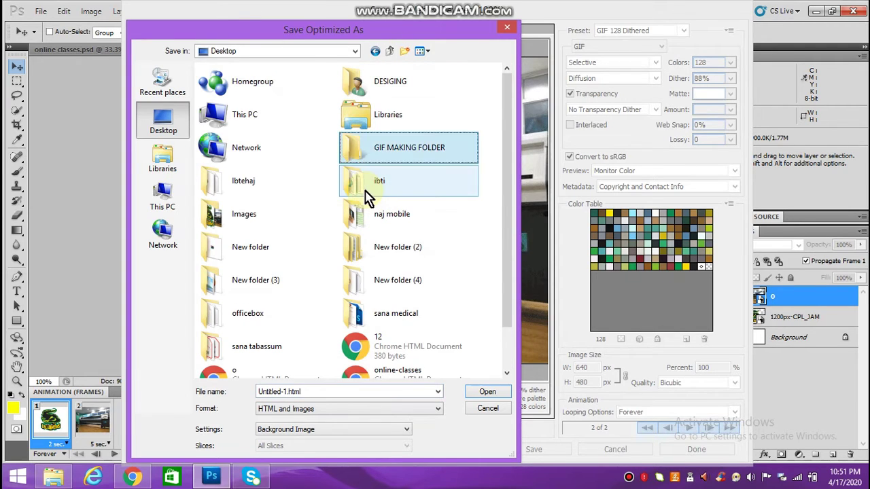
double_click(396, 152)
click(316, 394)
text(G)
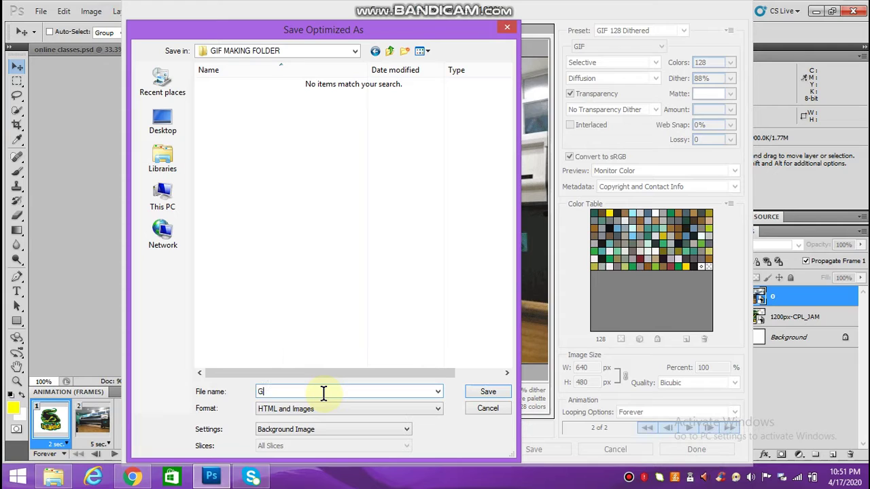
text(IF)
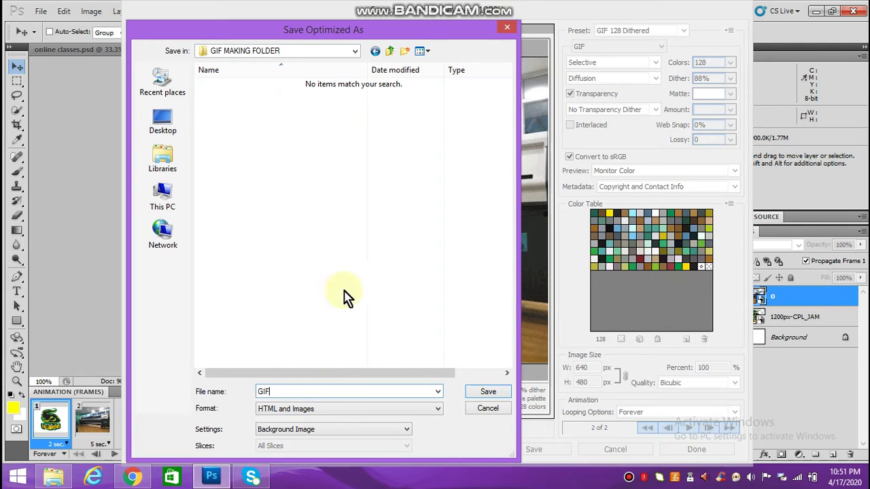
- Choose Background Image settings and HTML and Images format, then save the files
click(327, 429)
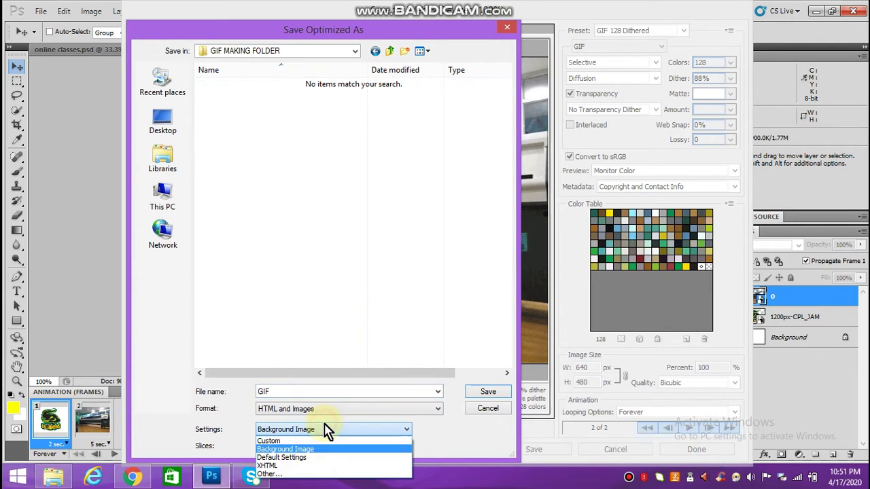
click(308, 449)
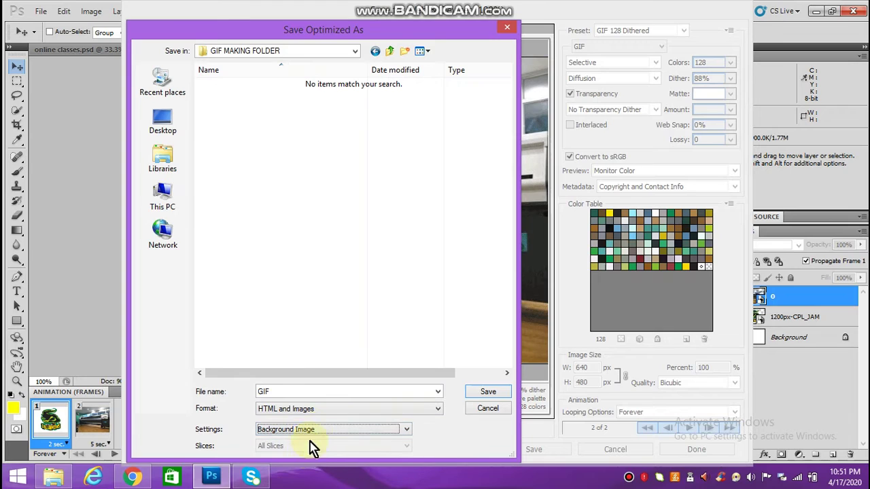
click(320, 435)
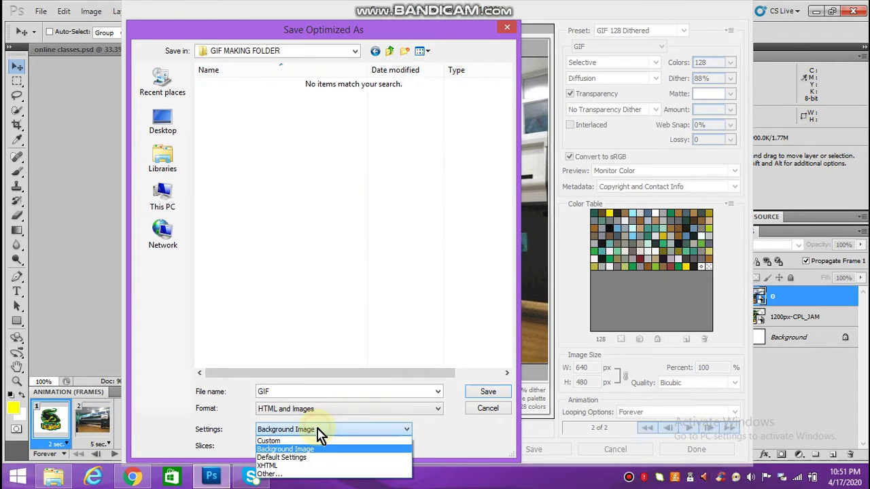
click(319, 431)
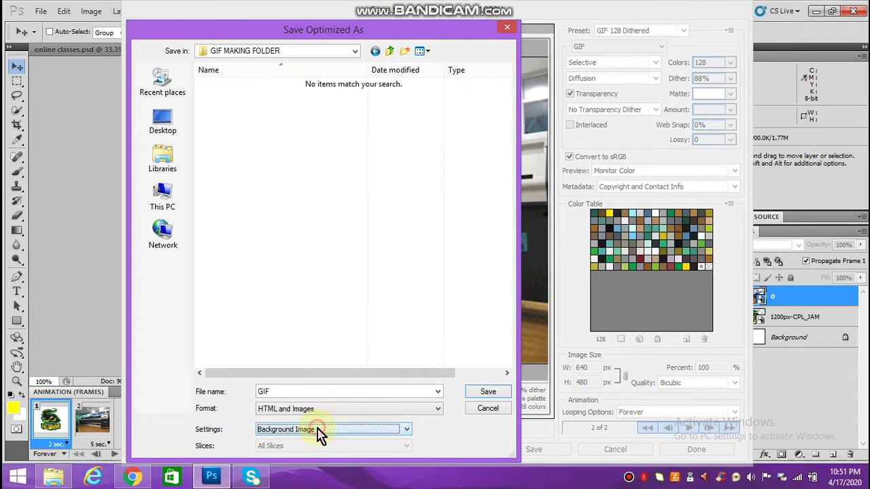
click(320, 411)
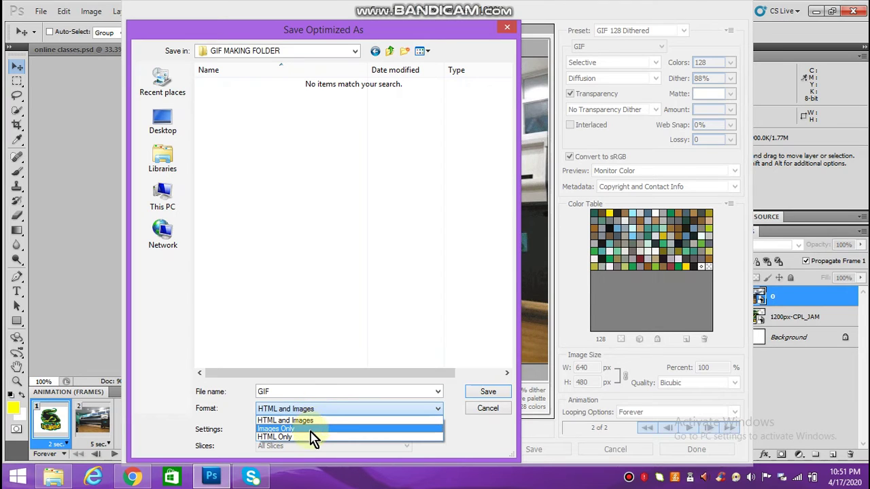
click(314, 419)
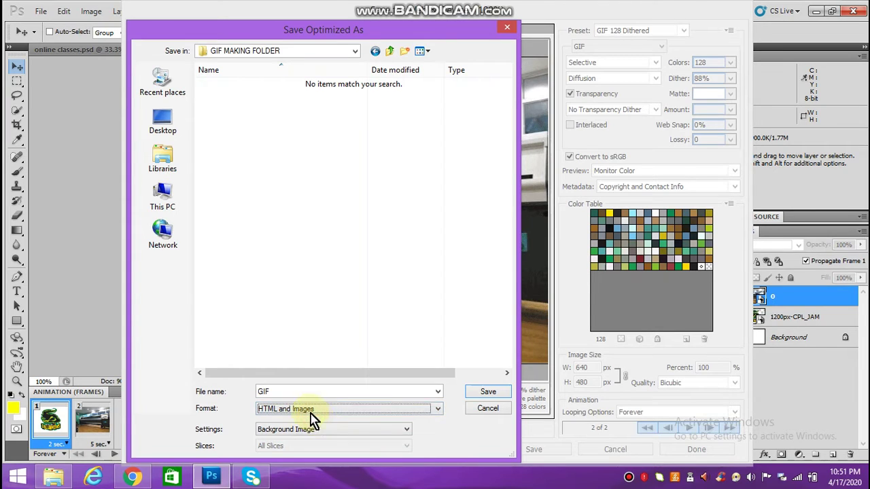
click(498, 394)
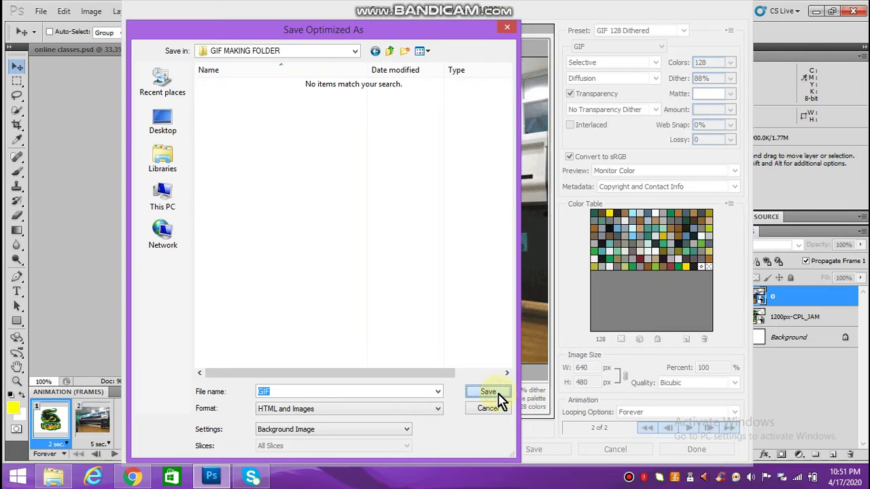
click(488, 392)
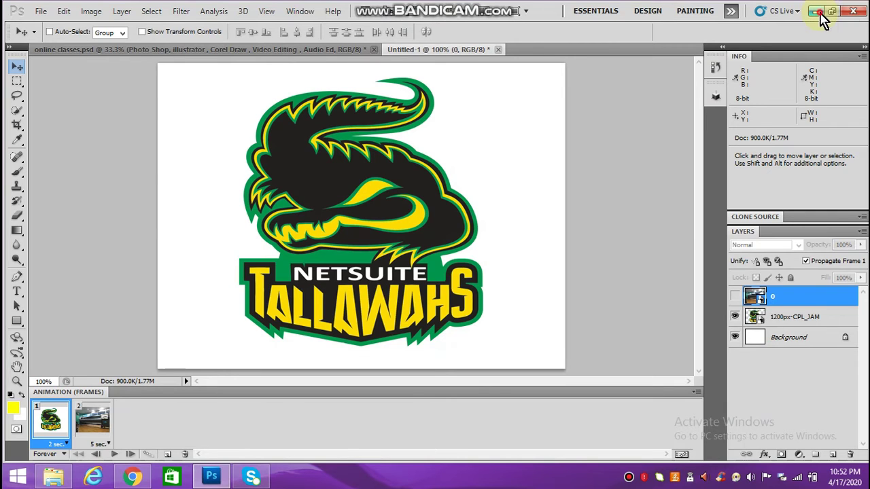
click(819, 11)
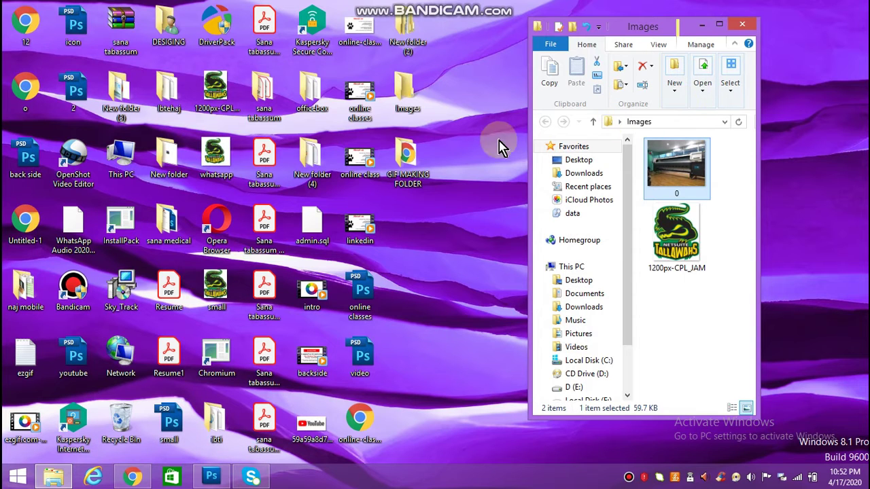
- Open GIF MAKING FOLDER maximized and check the exported images subfolder
click(419, 161)
double_click(419, 160)
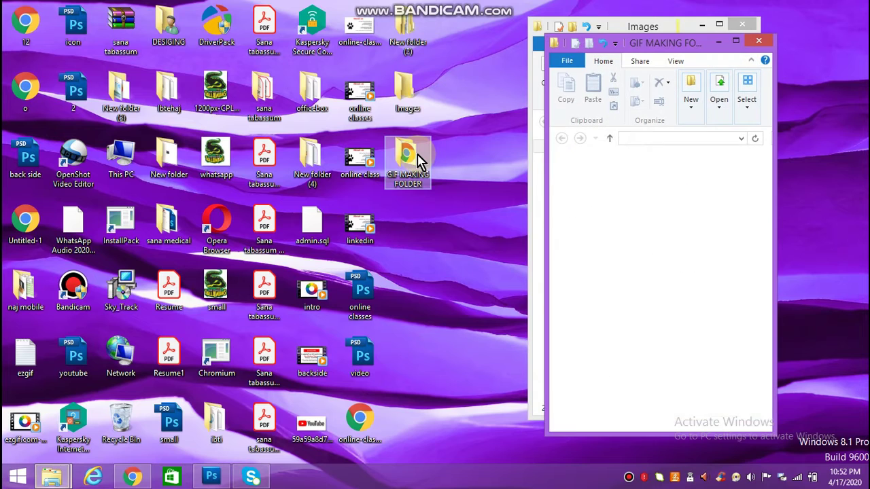
click(737, 43)
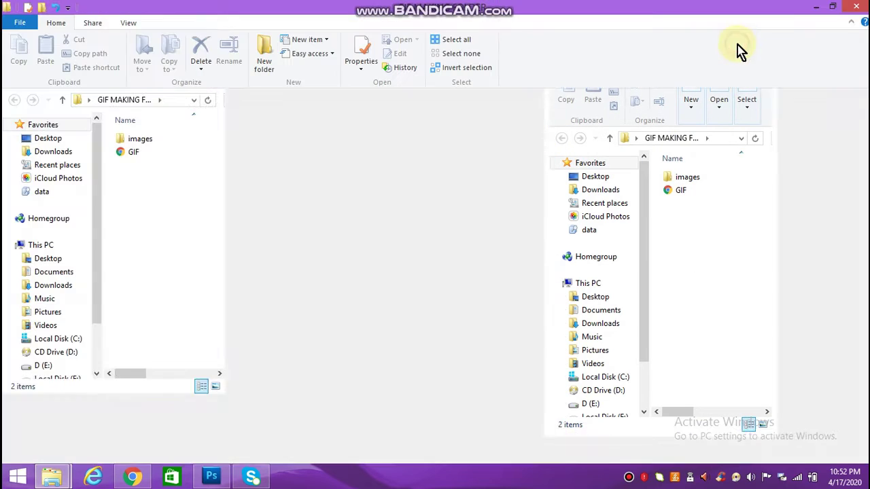
click(420, 139)
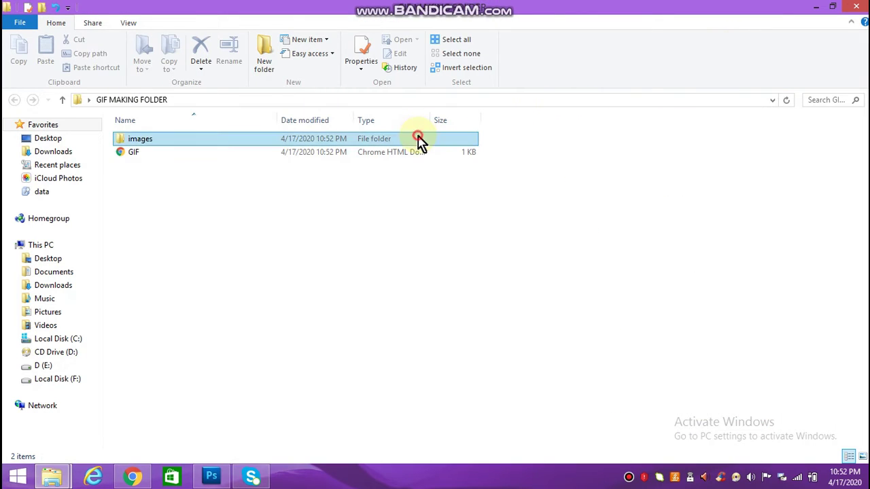
double_click(419, 139)
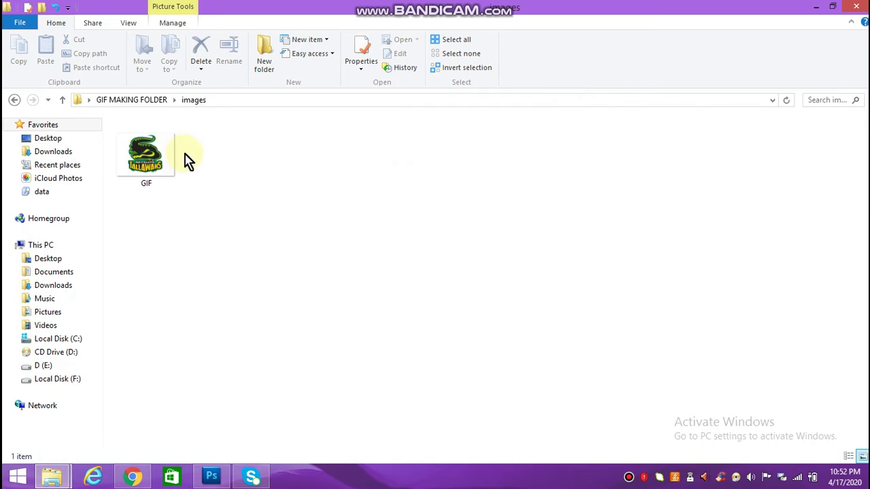
click(19, 102)
- Open GIF.html from GIF MAKING FOLDER in Chrome
click(255, 154)
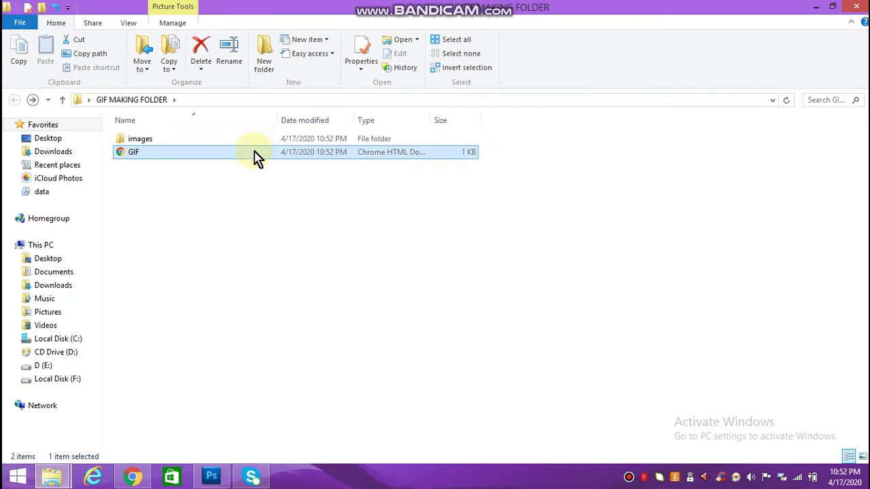
click(254, 140)
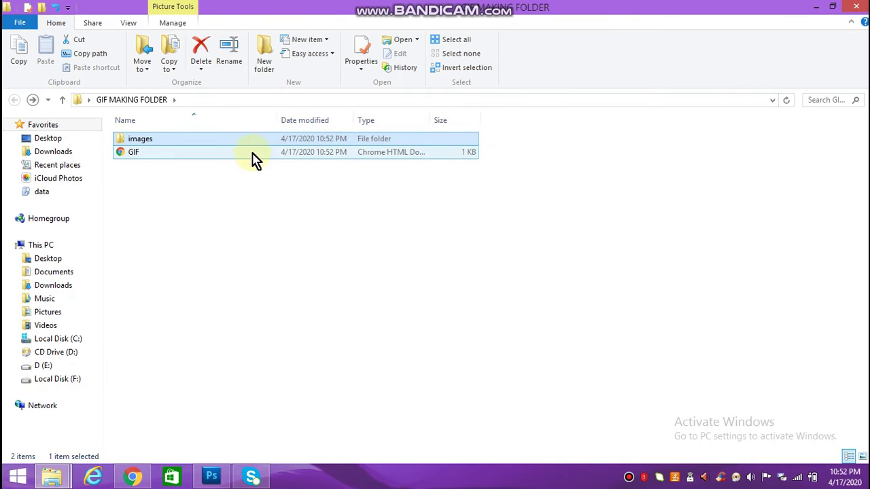
double_click(255, 154)
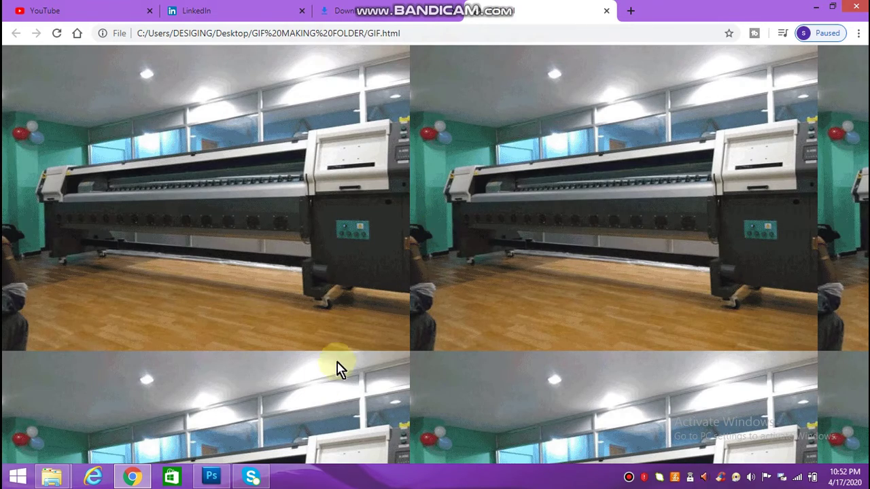
- Minimize Chrome's GIF page and restore the maximized File Explorer window to a smaller size
click(816, 8)
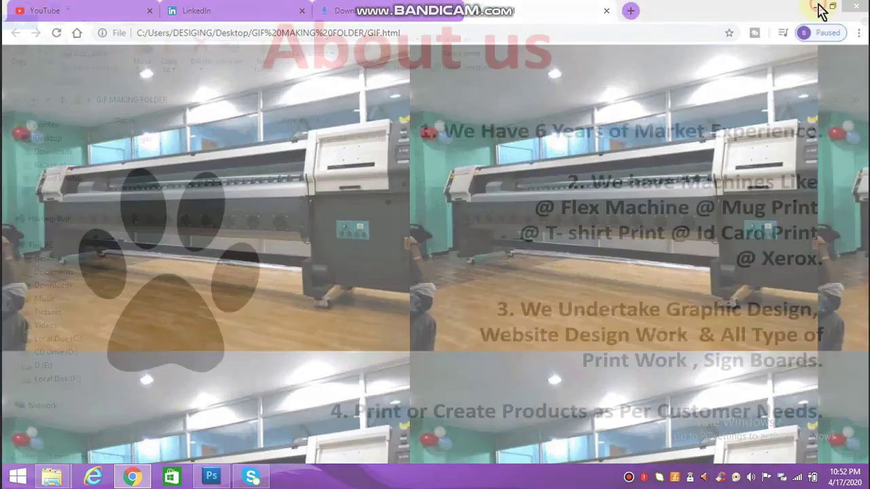
click(832, 6)
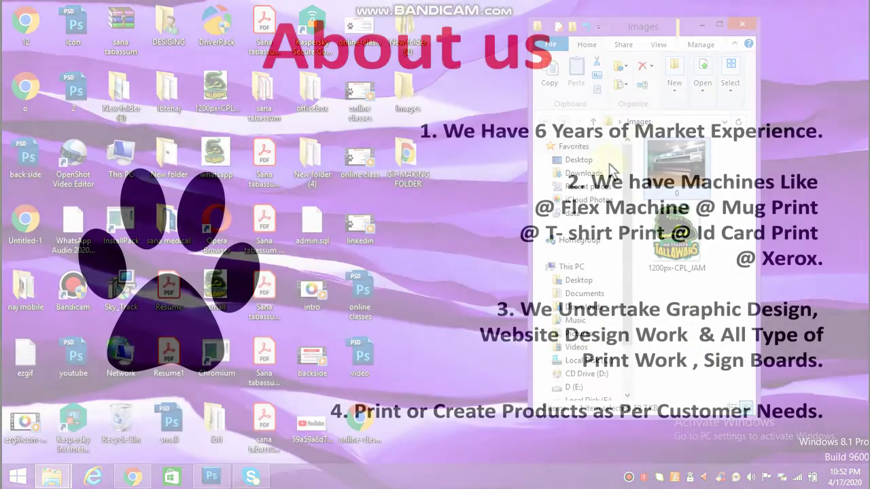